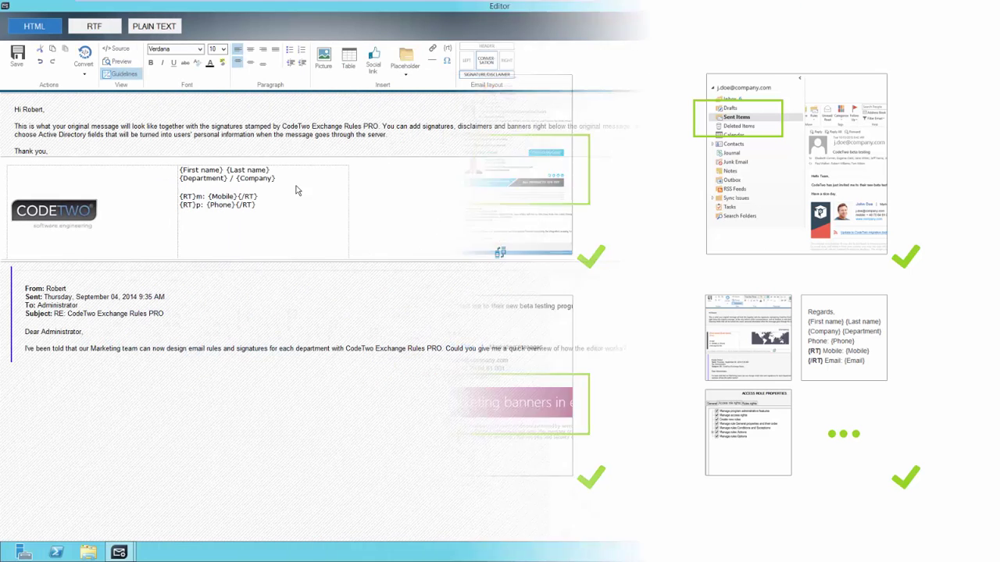
Step: Set the {First name} {Last name} signature line to font size 16, then select the department line
left_click_drag(275, 171, 183, 170)
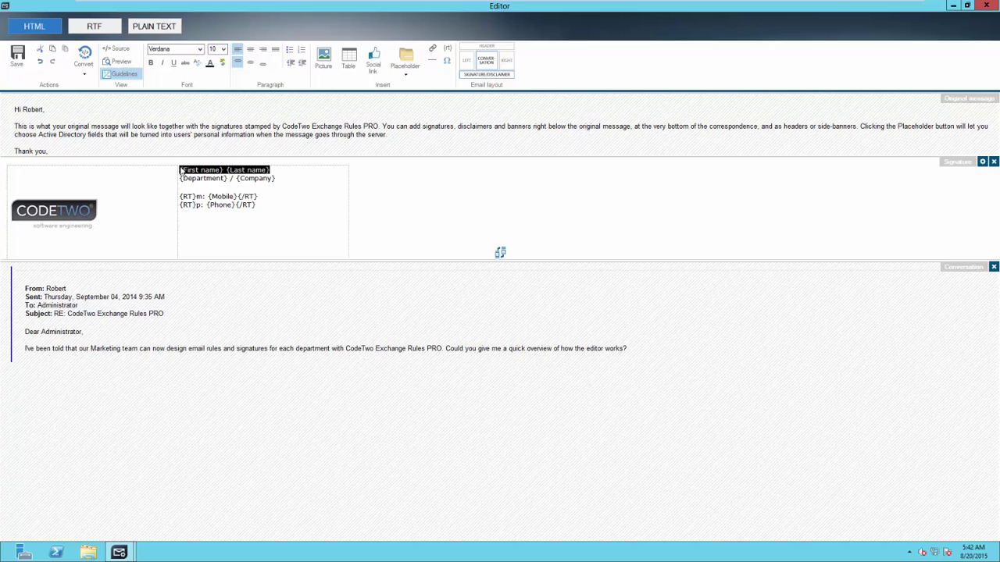
left_click(222, 48)
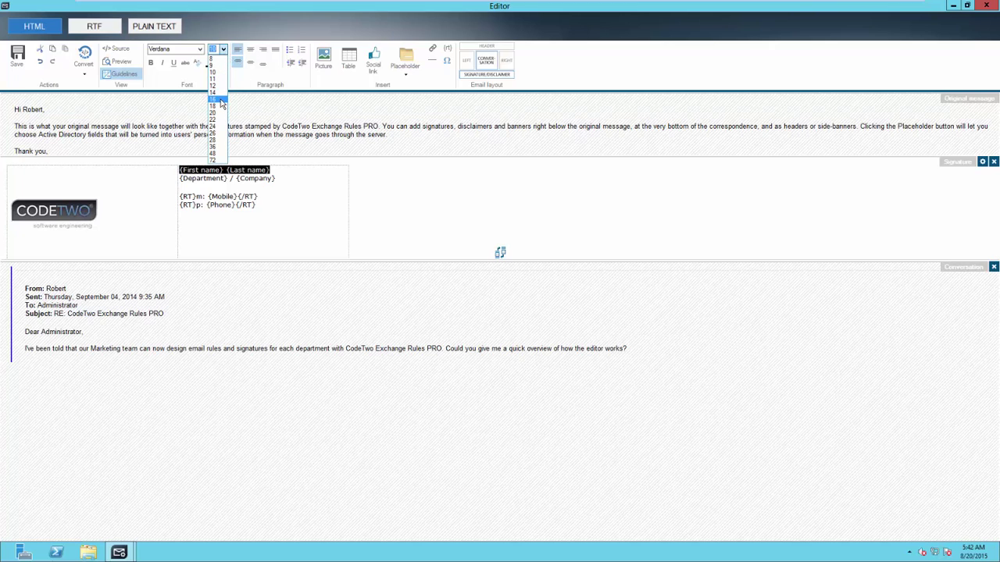
left_click(221, 99)
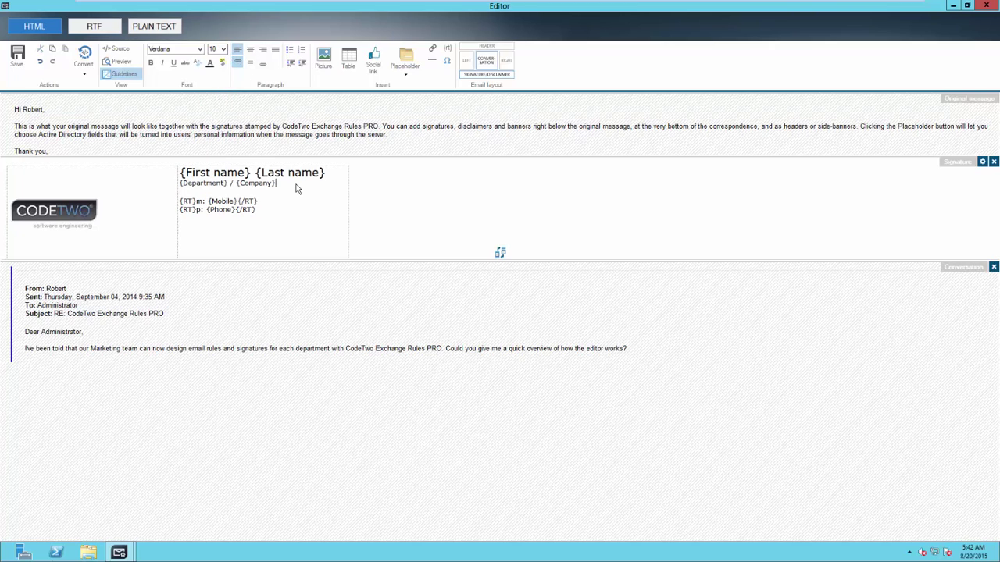
left_click_drag(273, 186, 190, 187)
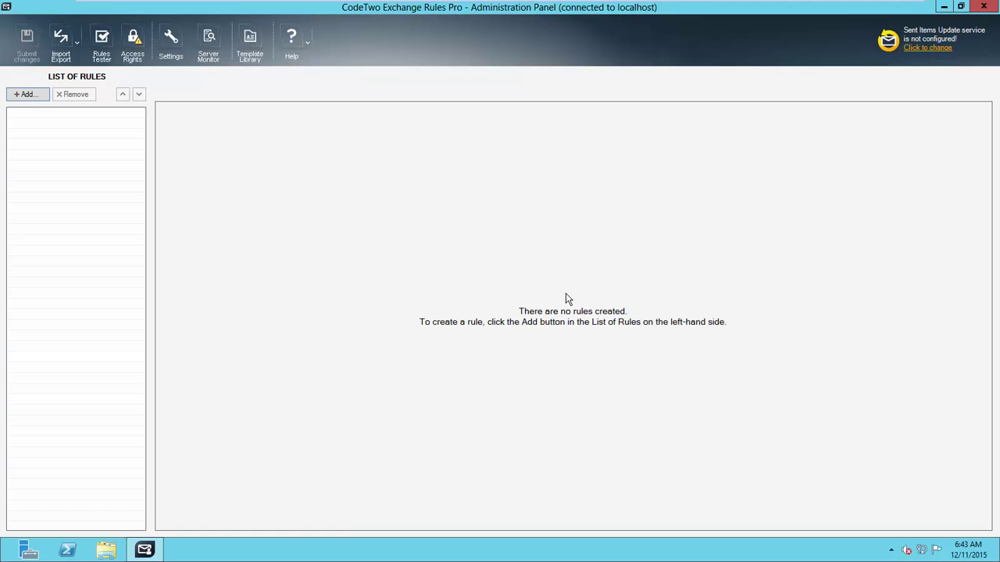
Step: Create a blank rule named 'Signature for Sales dept - external' and select its default comment text
left_click(28, 94)
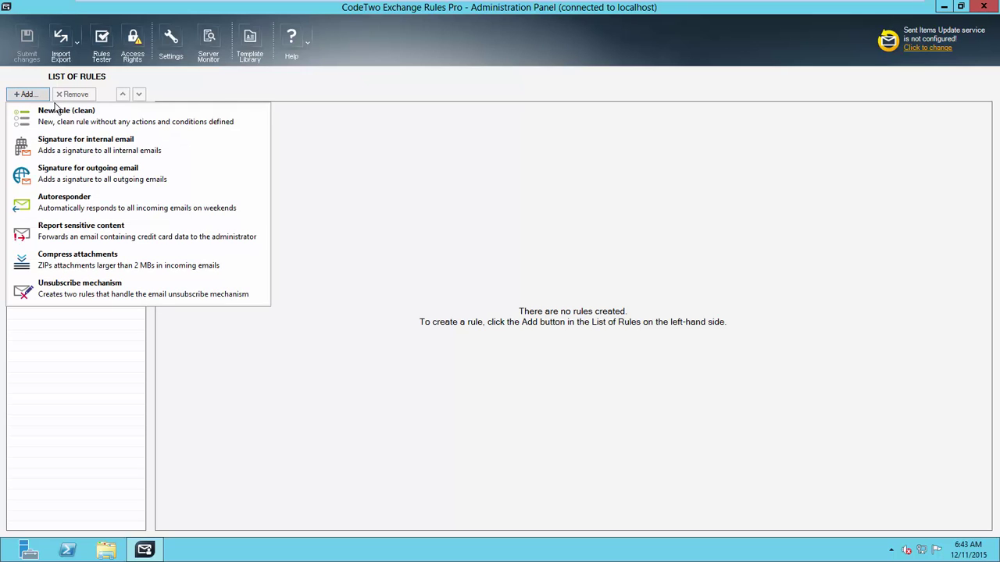
left_click(67, 127)
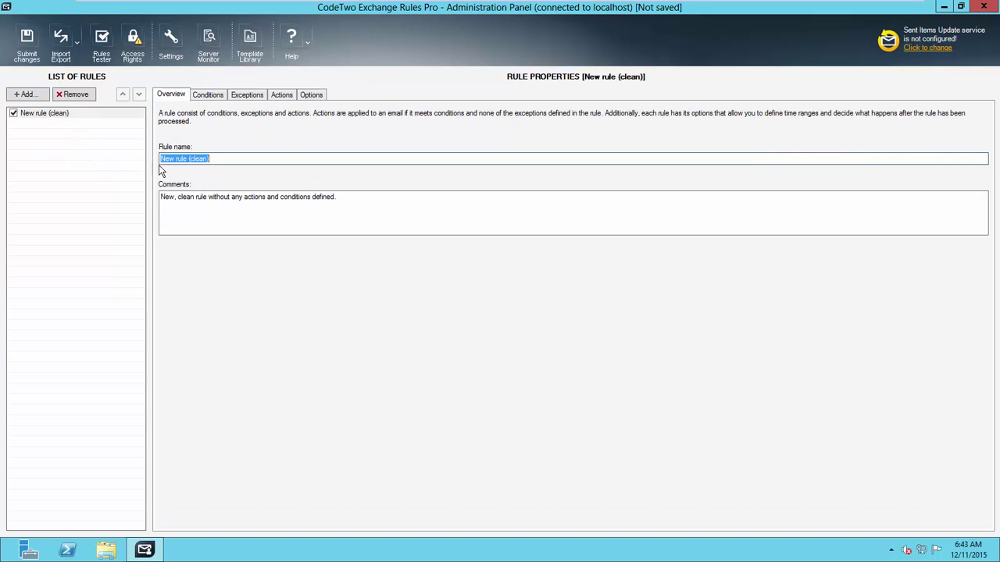
type("Signature for Sales dep")
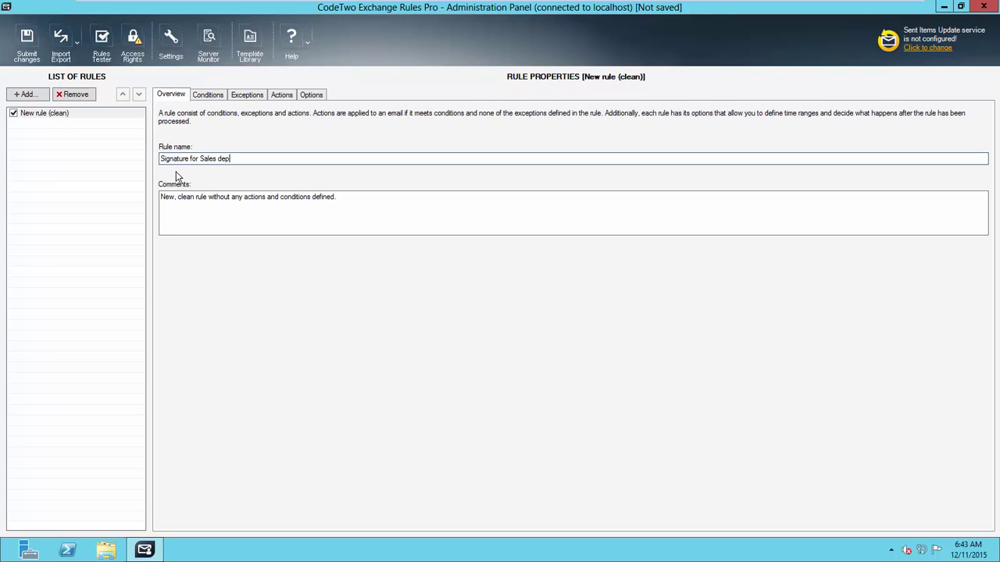
type("t - external")
left_click(56, 114)
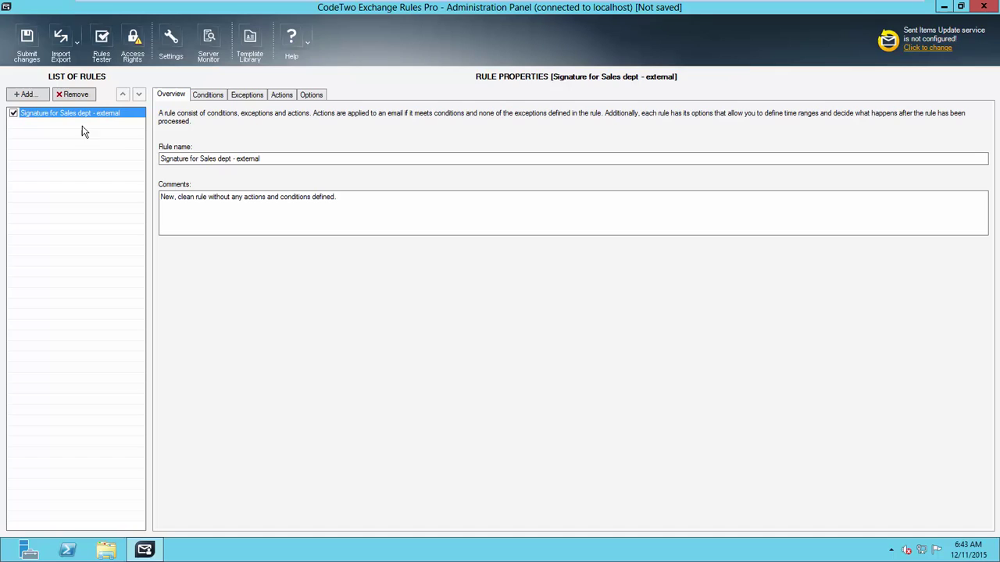
left_click_drag(344, 199, 151, 201)
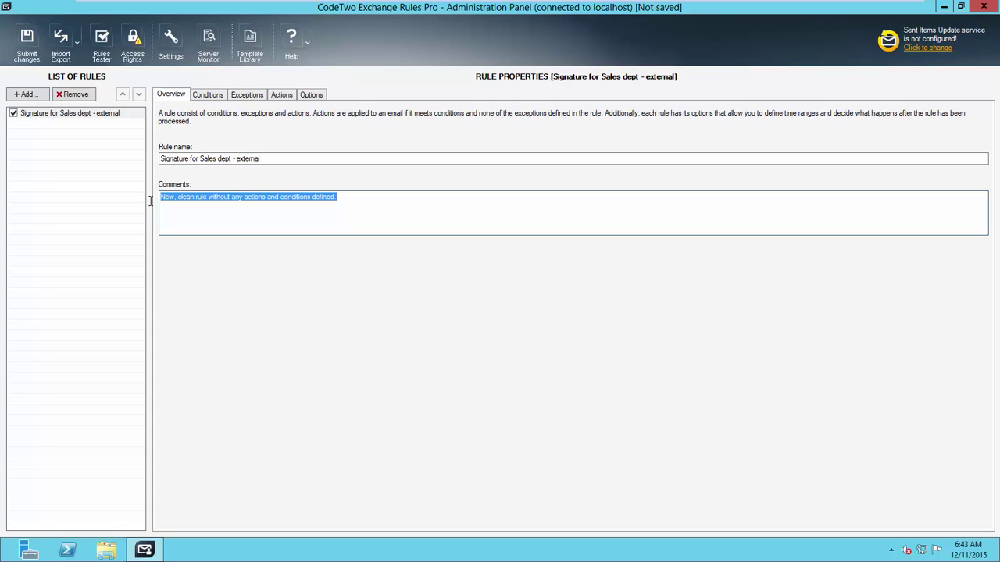
left_click(207, 95)
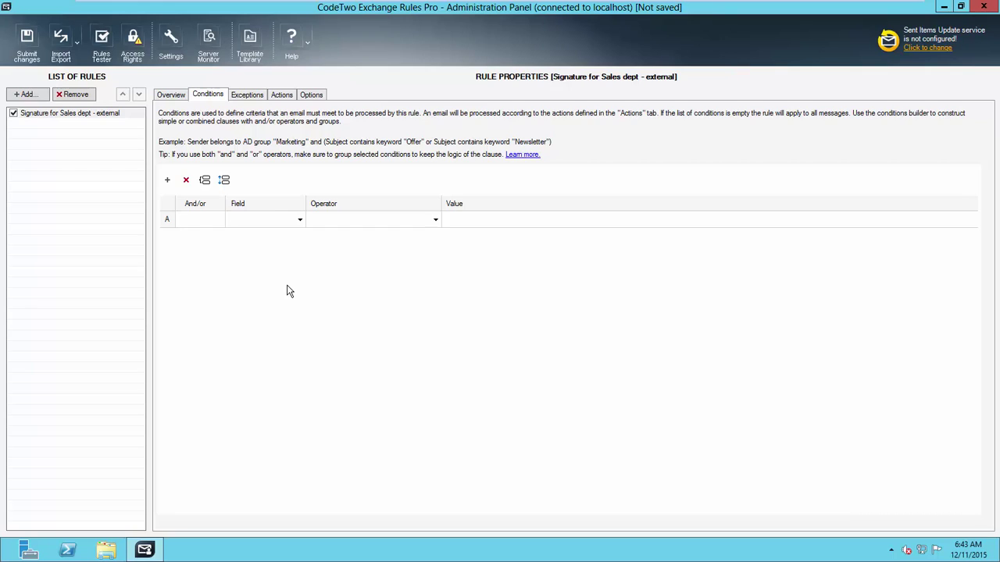
Step: Set condition A's Field to Sender and its Operator to 'matches AD Filter'
left_click(300, 220)
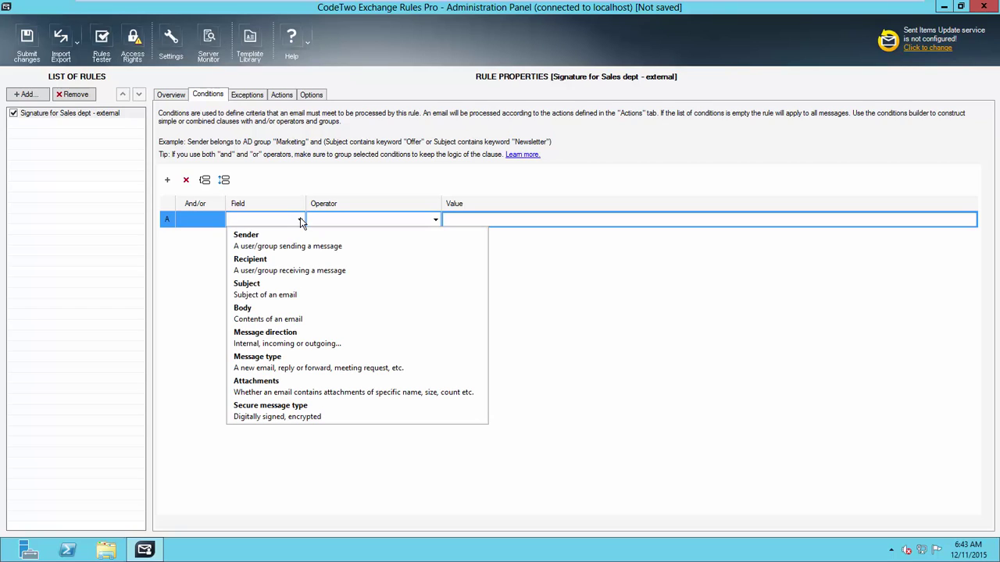
left_click(383, 246)
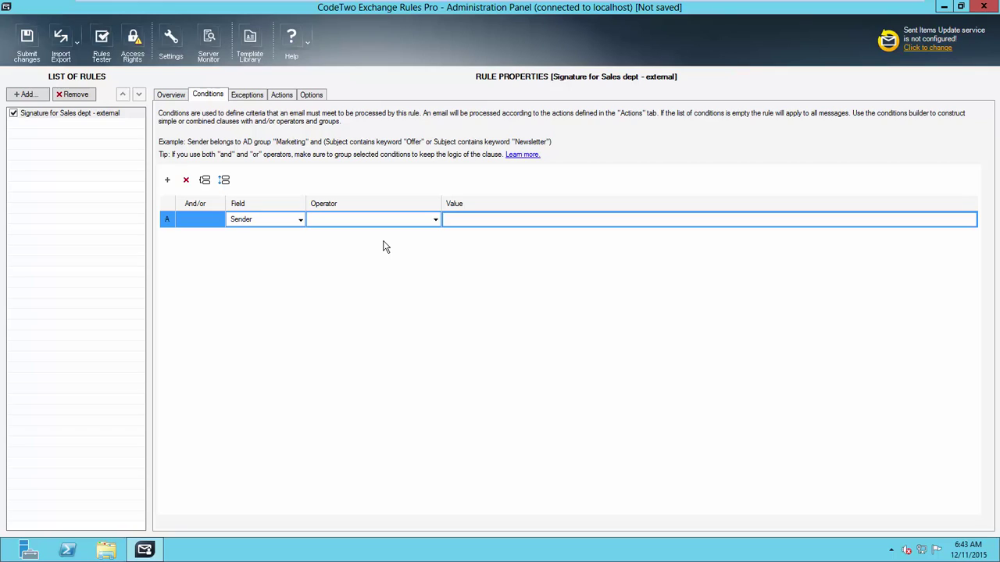
left_click(434, 221)
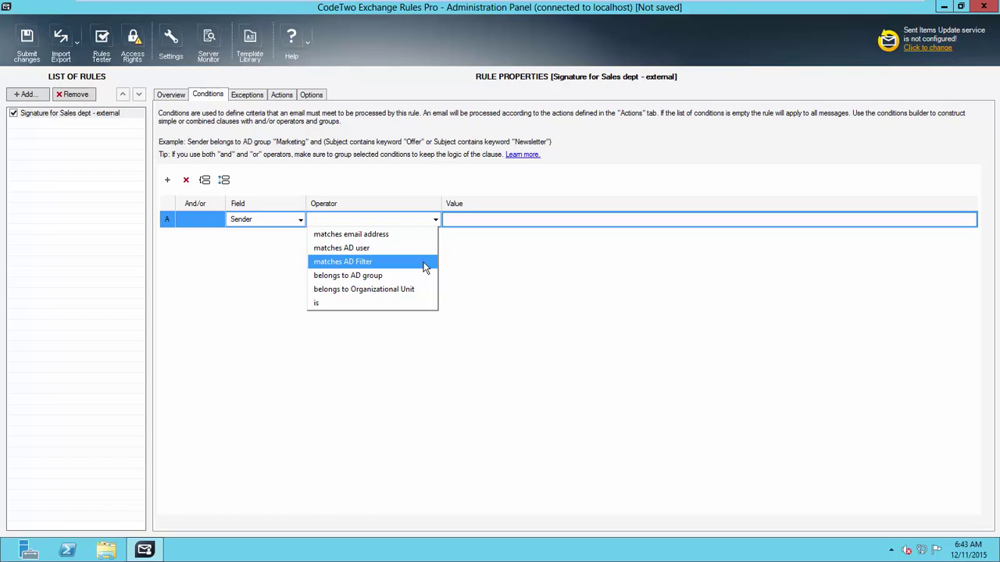
left_click(426, 266)
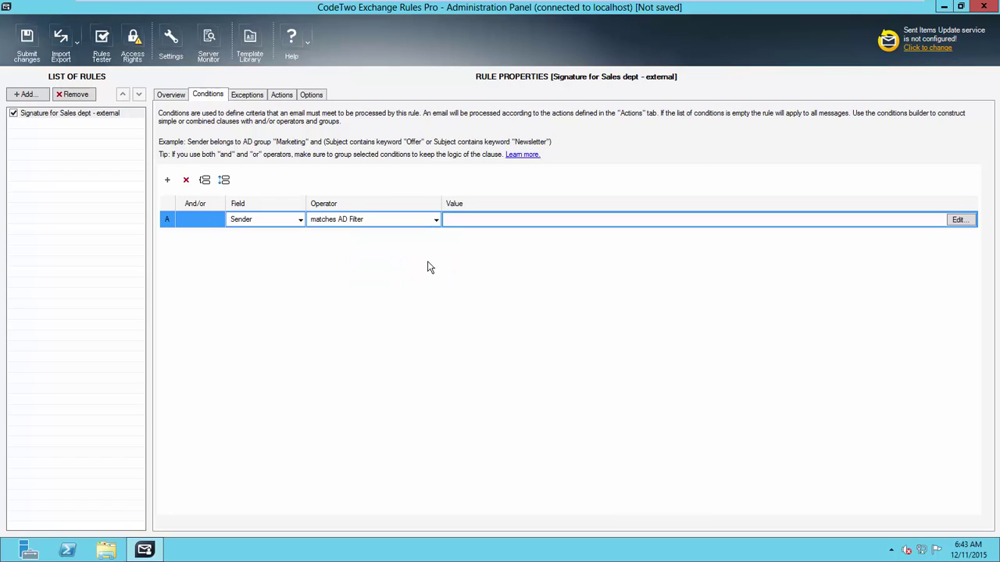
Step: Define the sender's Active Directory filter as [Department] equals 'Sales'
left_click(958, 221)
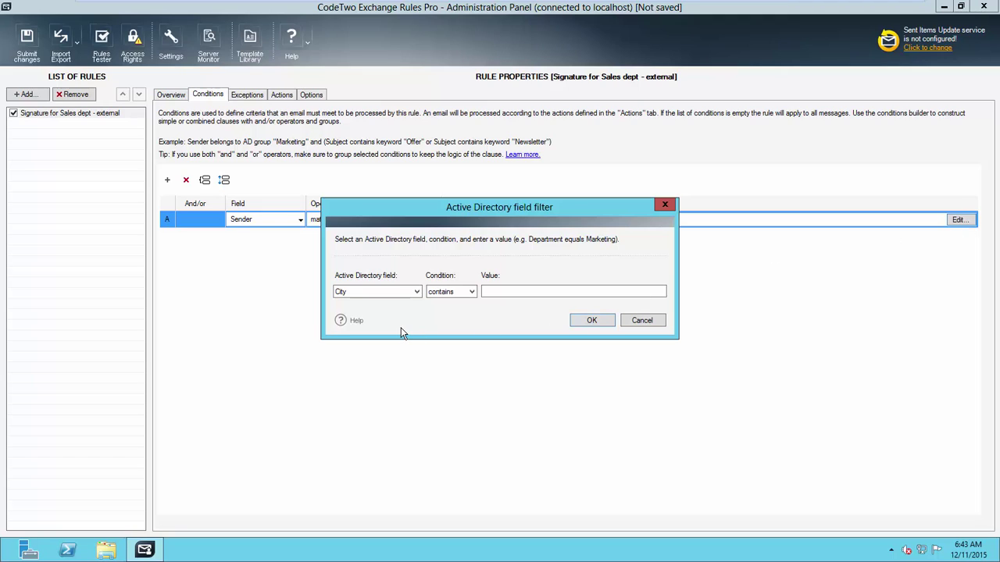
left_click(420, 294)
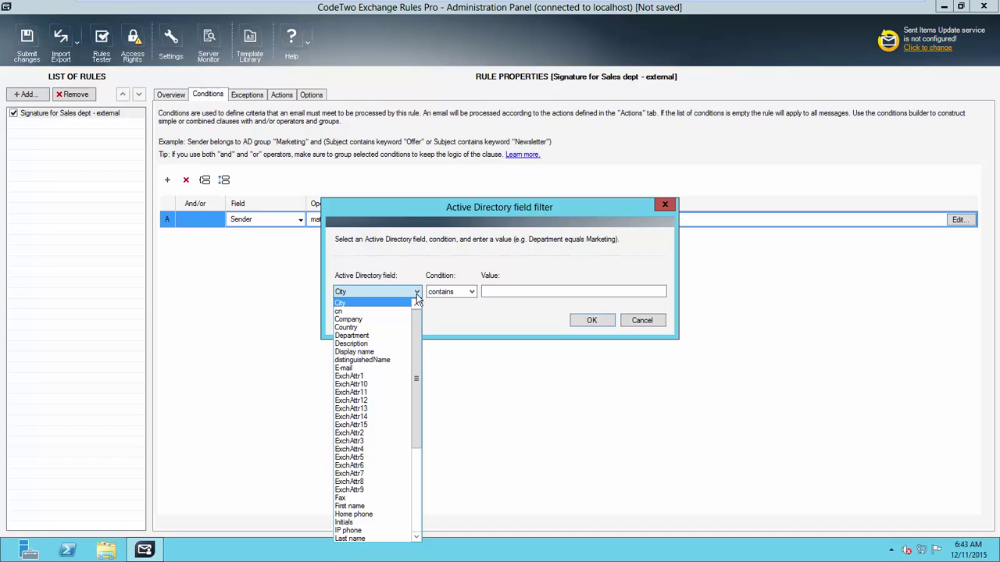
left_click(401, 338)
left_click(466, 291)
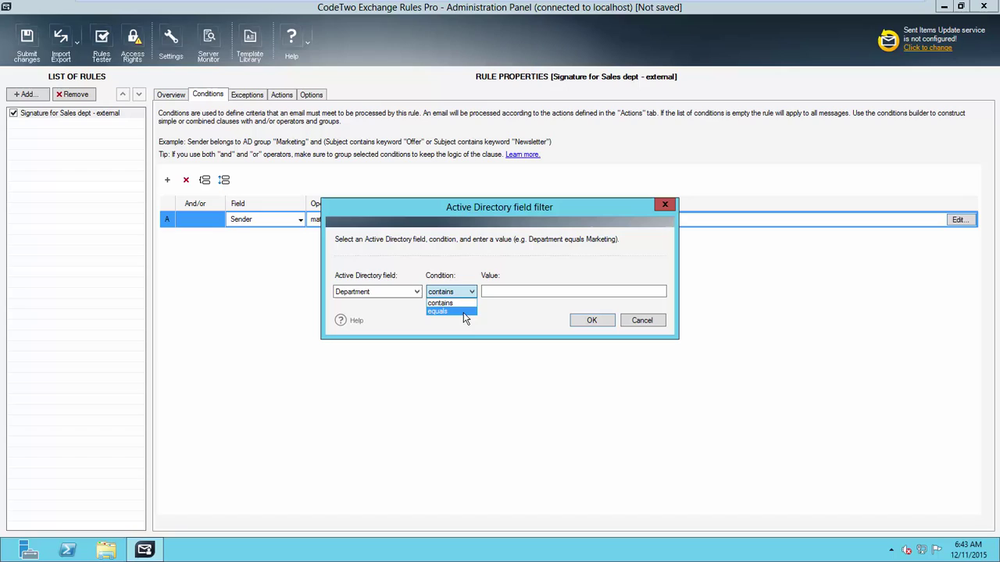
left_click(463, 312)
left_click(495, 293)
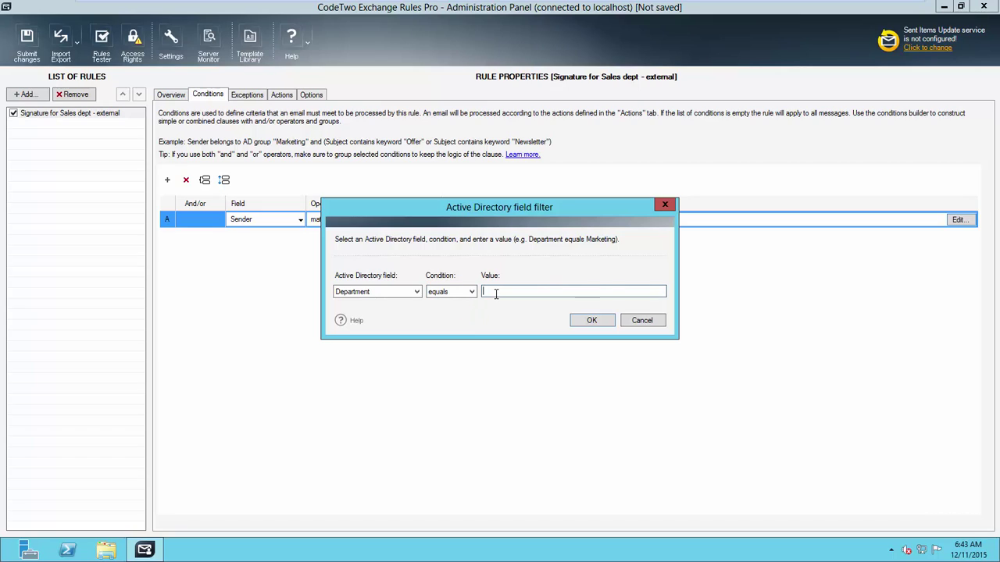
type("Sales")
Step: Confirm the filter and add condition B: And, Message direction is outgoing
left_click(580, 321)
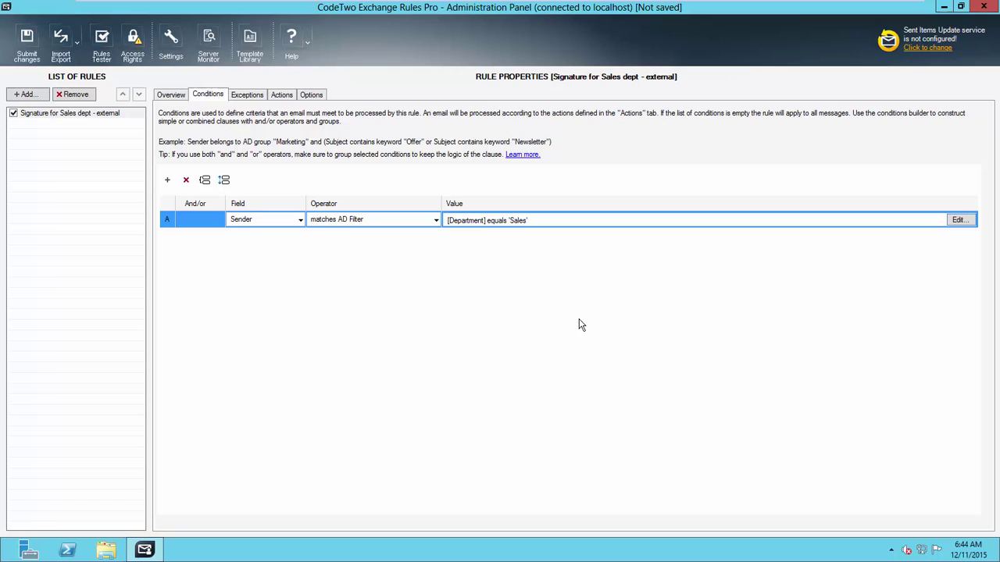
left_click(167, 180)
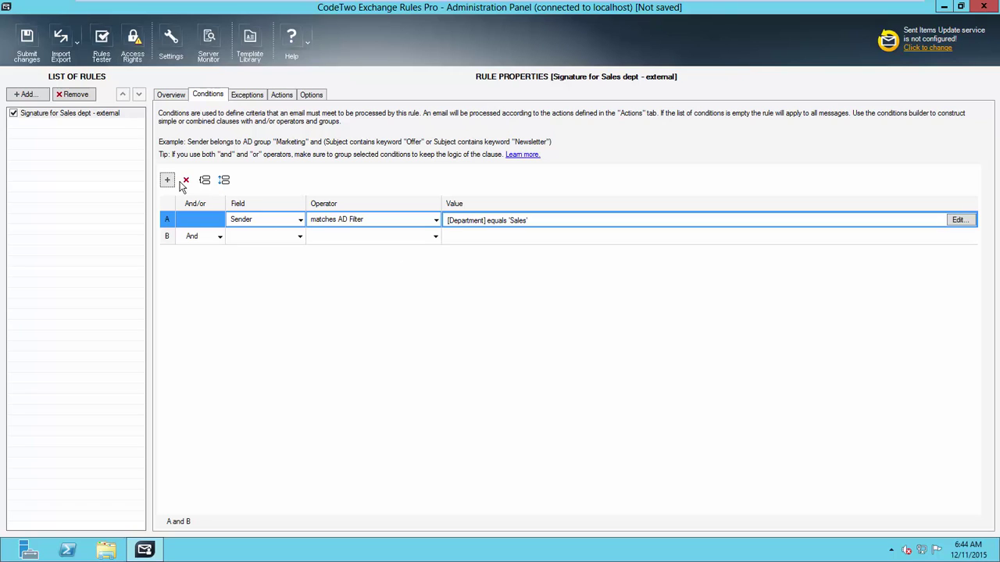
left_click(298, 238)
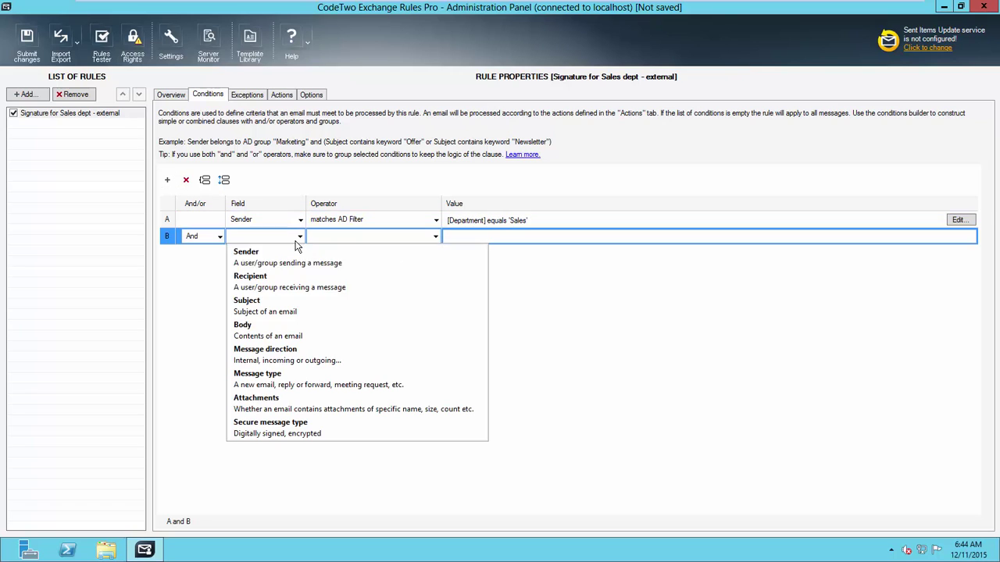
left_click(397, 356)
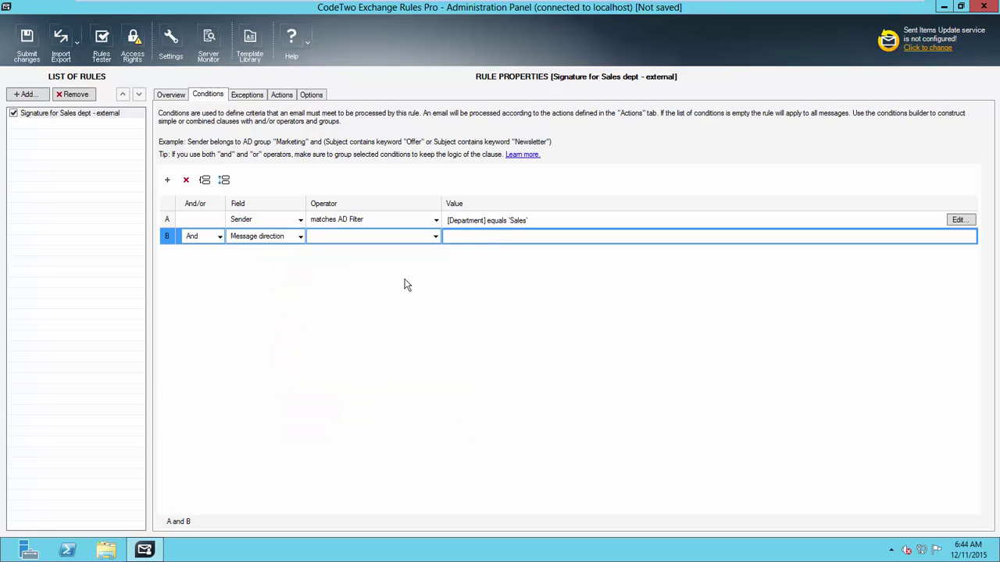
left_click(431, 239)
left_click(341, 253)
left_click(500, 241)
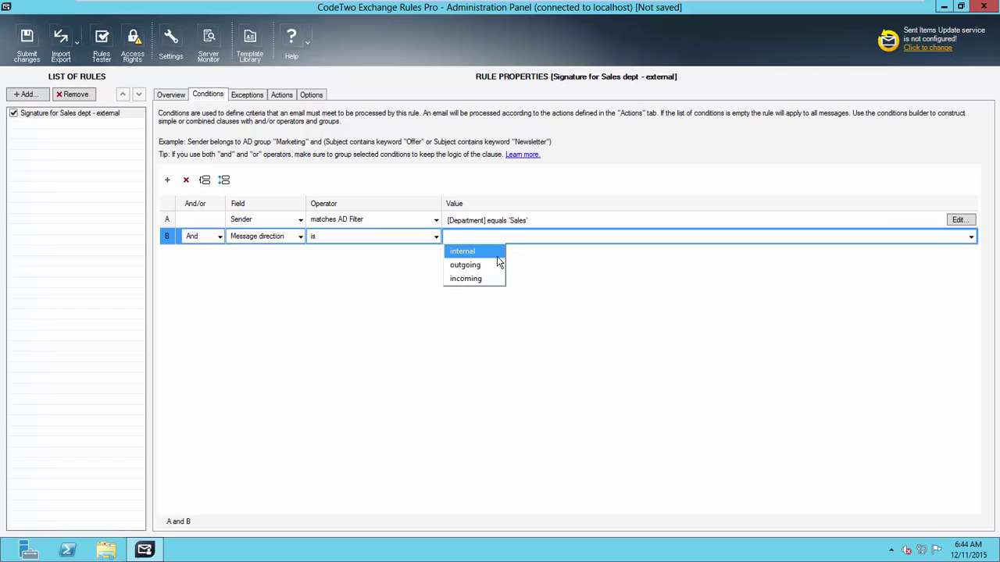
left_click(495, 265)
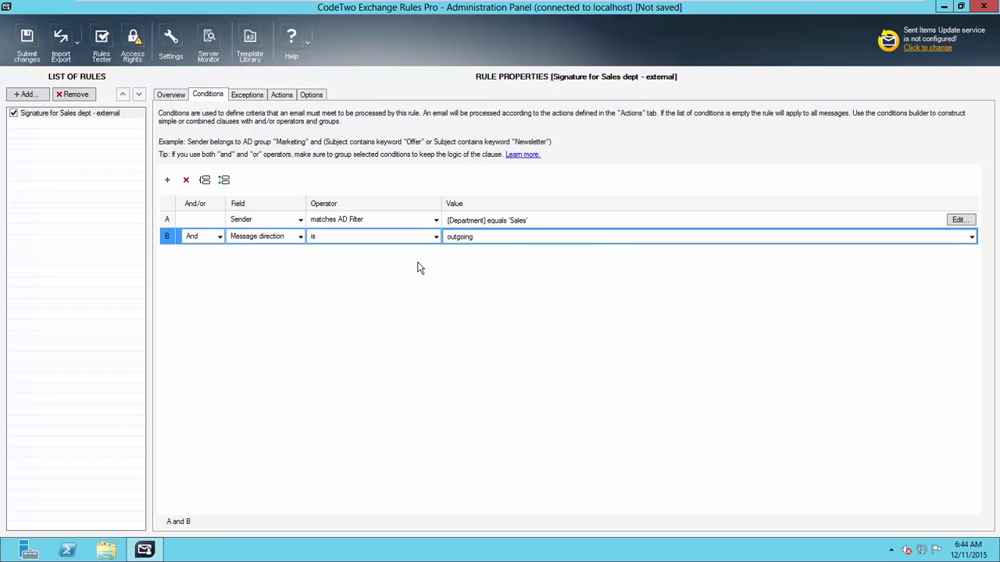
left_click(219, 238)
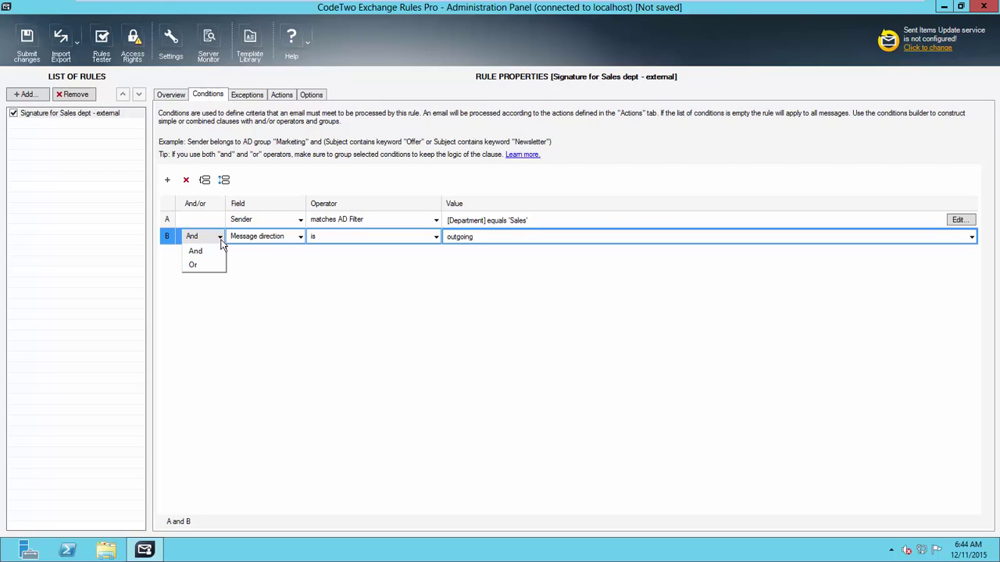
left_click(224, 253)
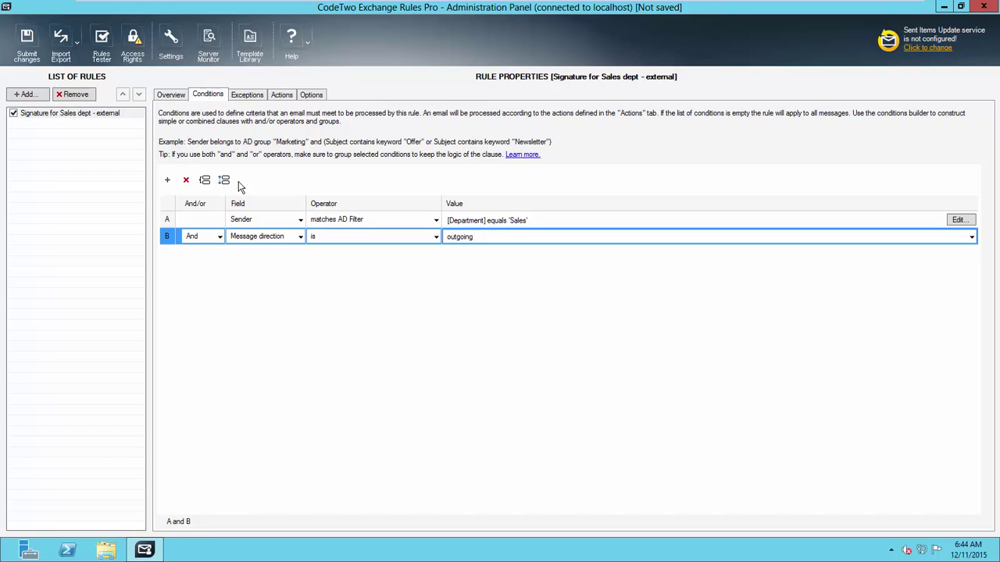
Step: Add an exception row reading Body contains keyword and bring up its keyword list
left_click(244, 95)
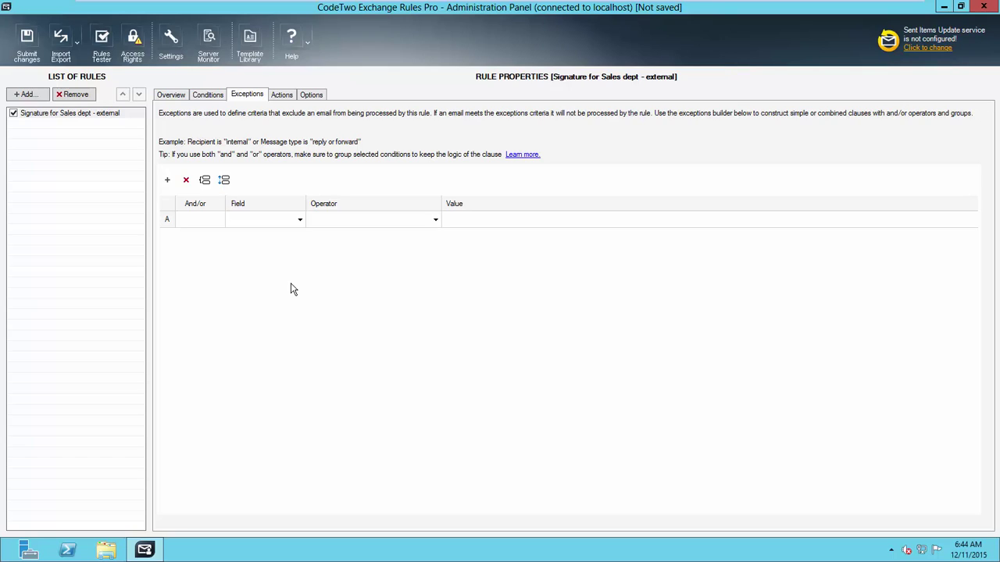
left_click(300, 219)
left_click(379, 313)
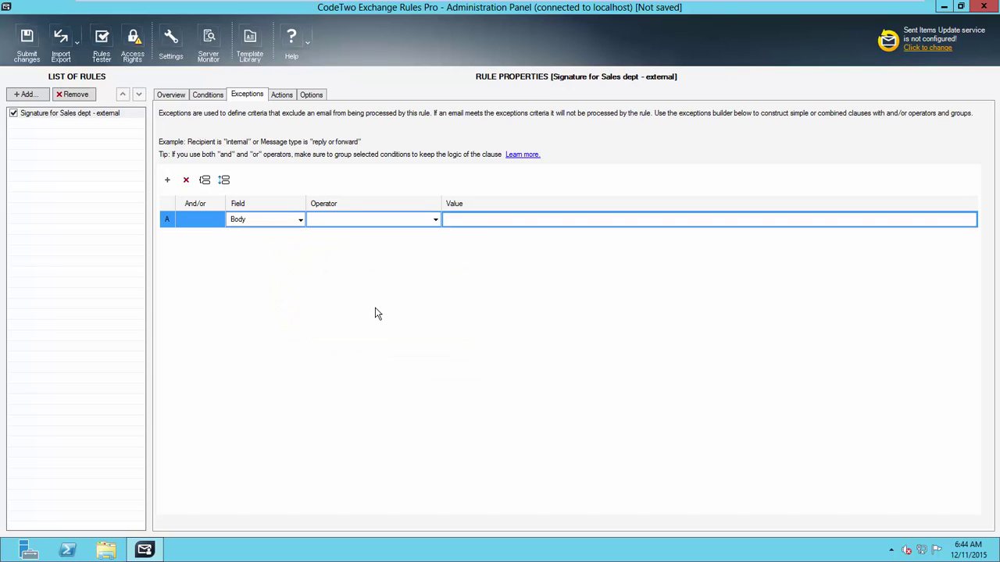
left_click(435, 219)
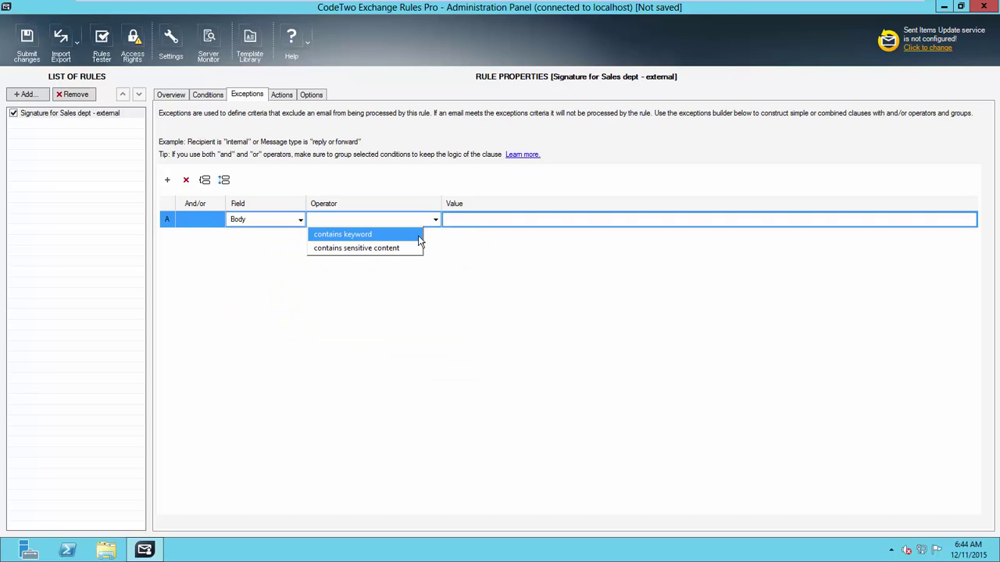
left_click(420, 232)
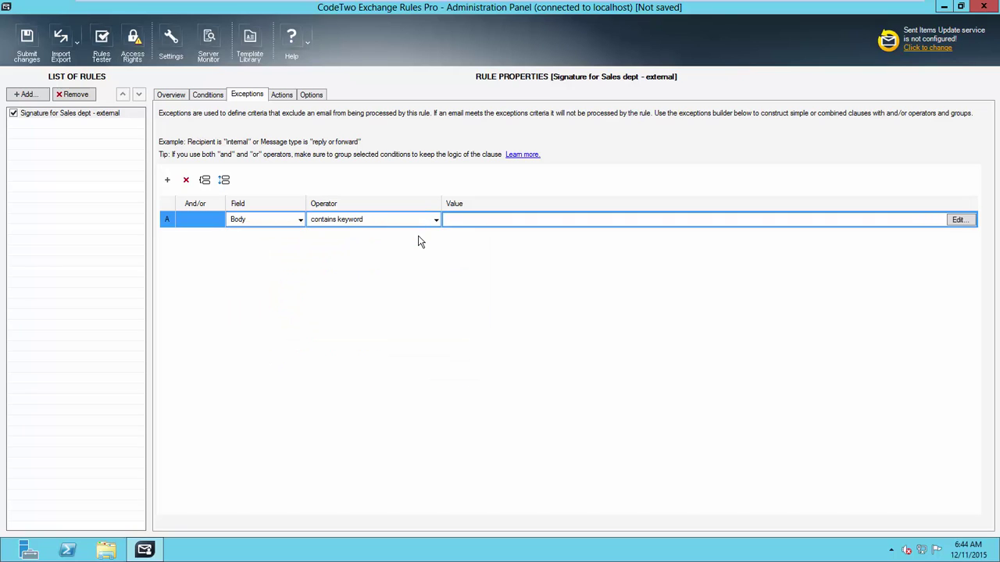
left_click(969, 222)
left_click(385, 355)
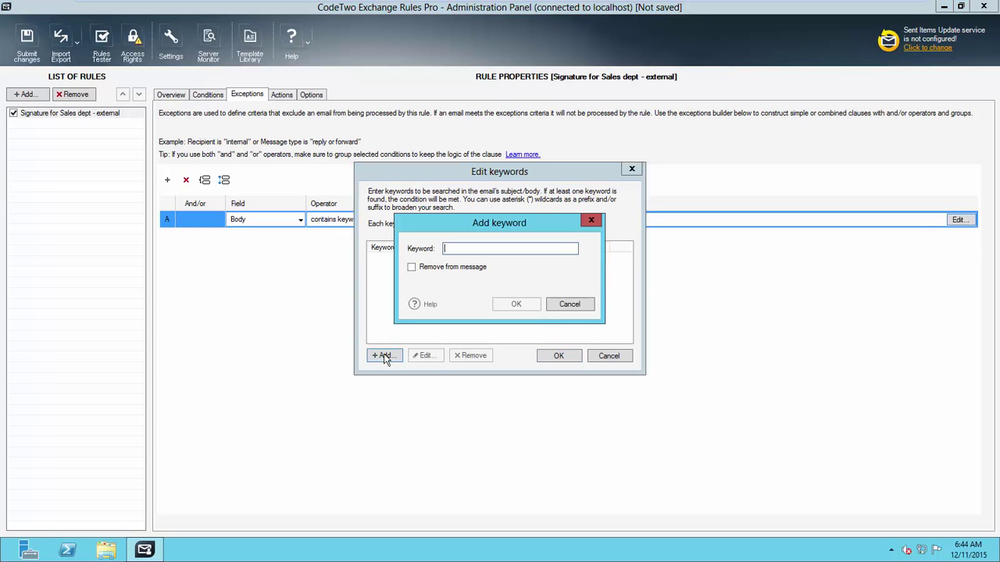
type("Secr")
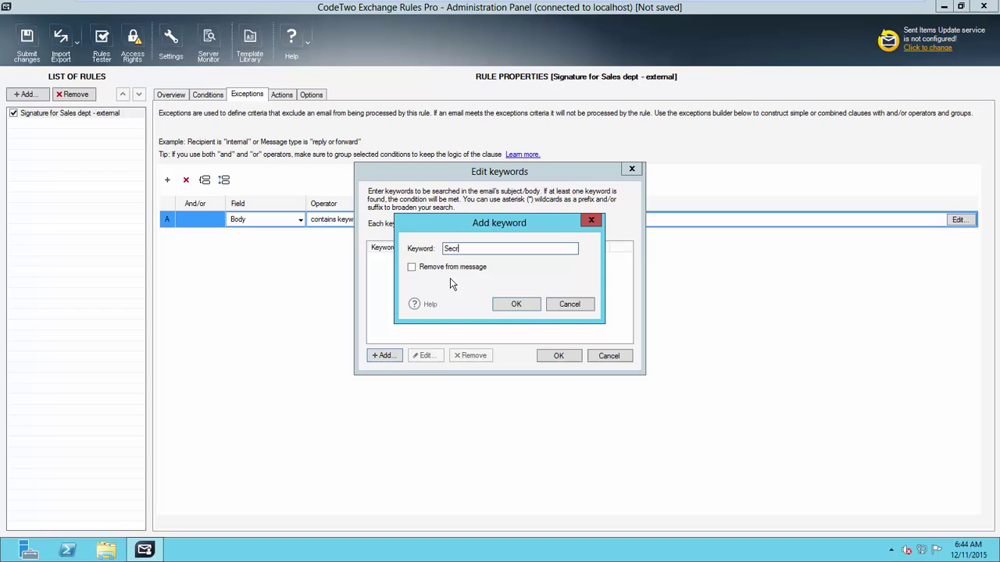
type("et Keyword")
key("ctrl+Left")
key("BackSpace")
key("End")
type("135")
left_click(412, 268)
left_click(505, 304)
left_click(559, 358)
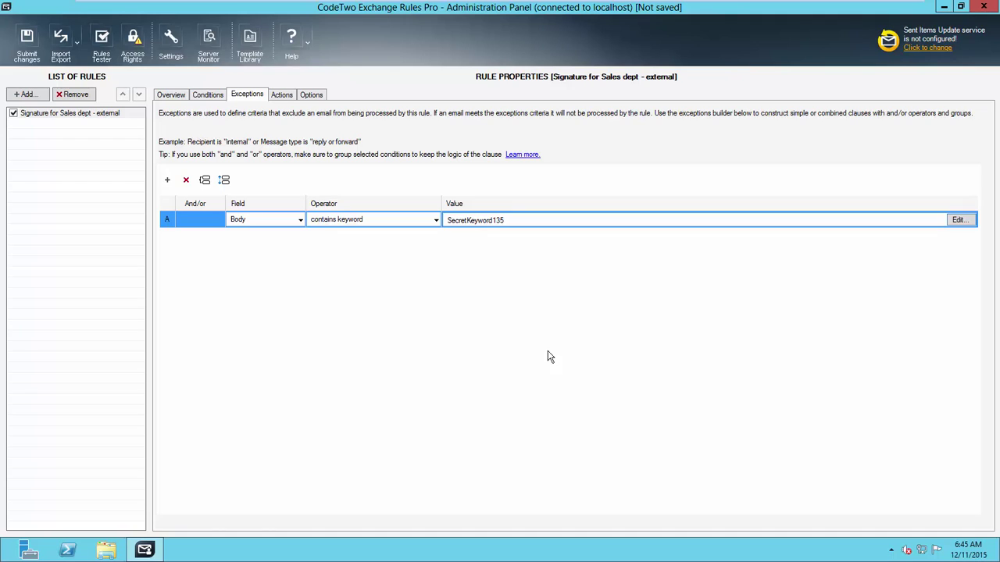
Step: Add an Insert signature action on the rule's Actions tab
left_click(282, 100)
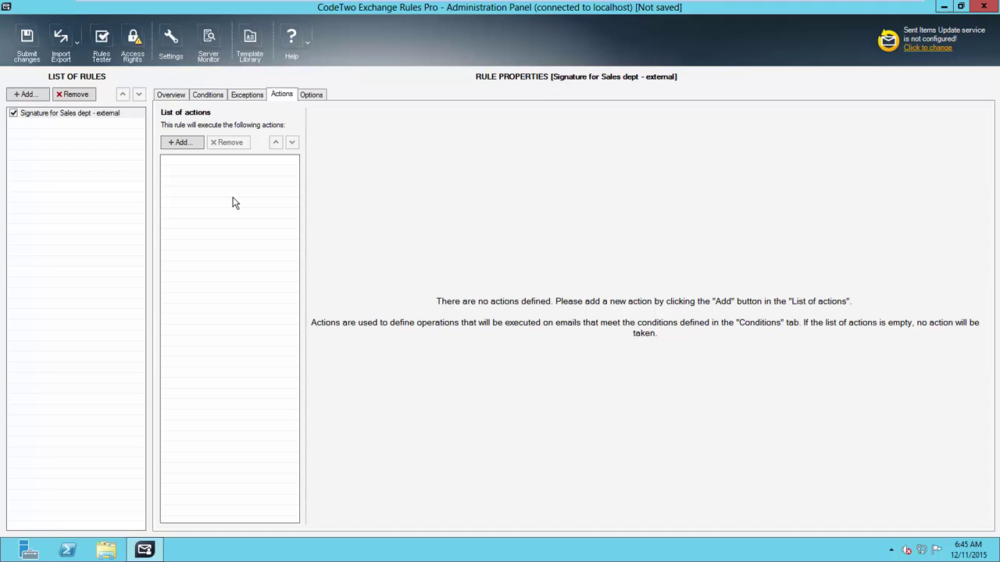
left_click(197, 144)
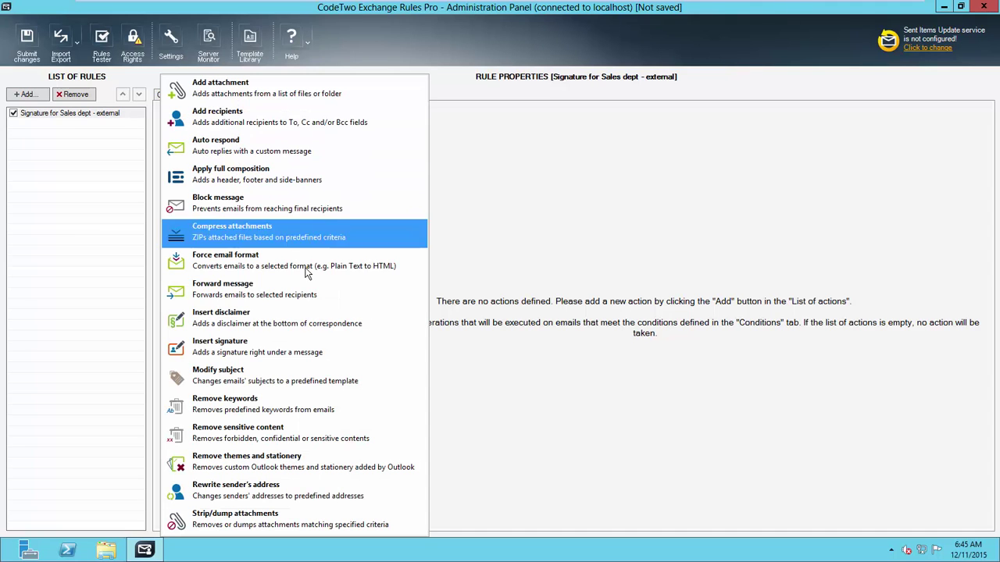
left_click(376, 352)
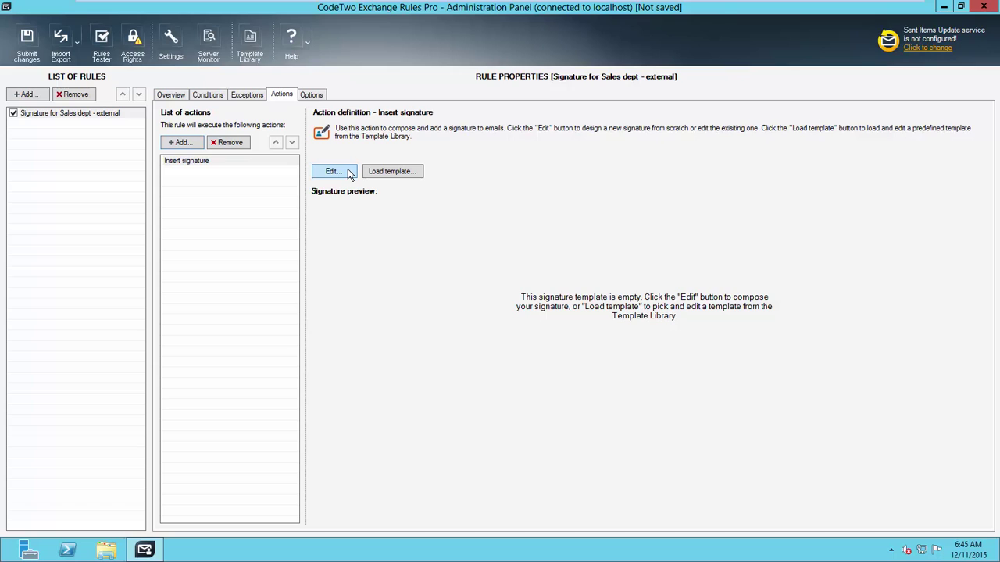
Step: Preview several library templates and load 'Signature with banner 1' as the signature
left_click(414, 174)
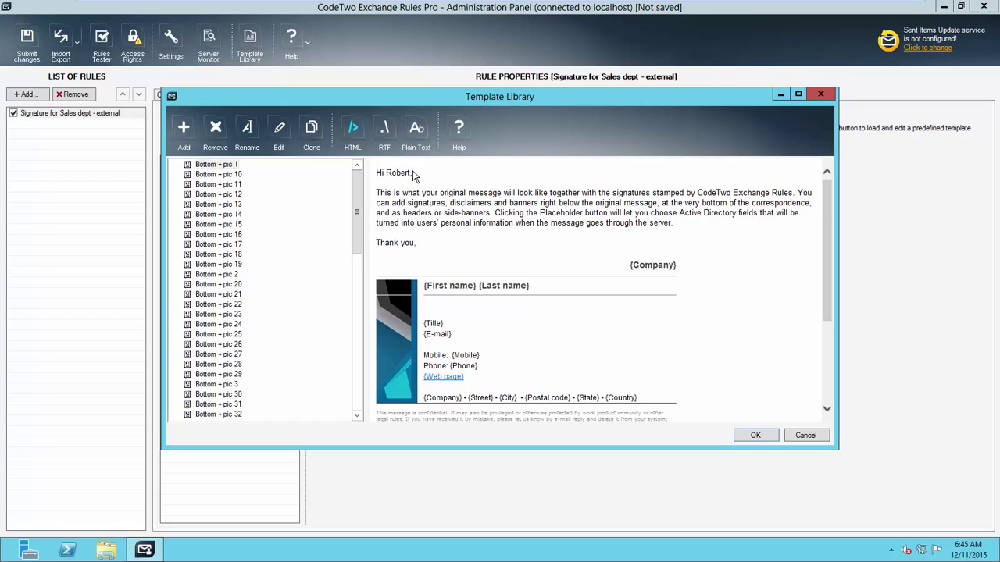
left_click(233, 245)
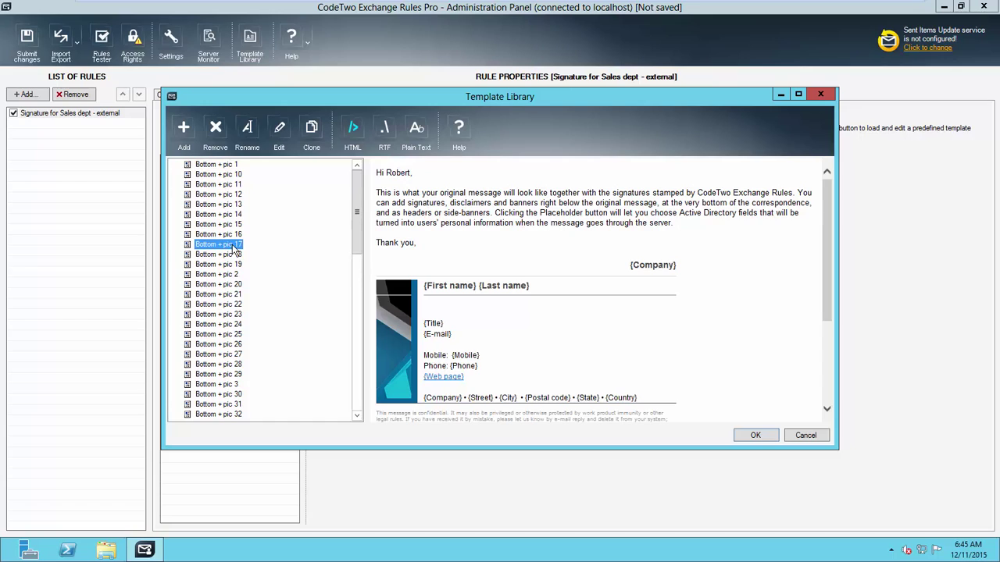
left_click(223, 305)
left_click(224, 325)
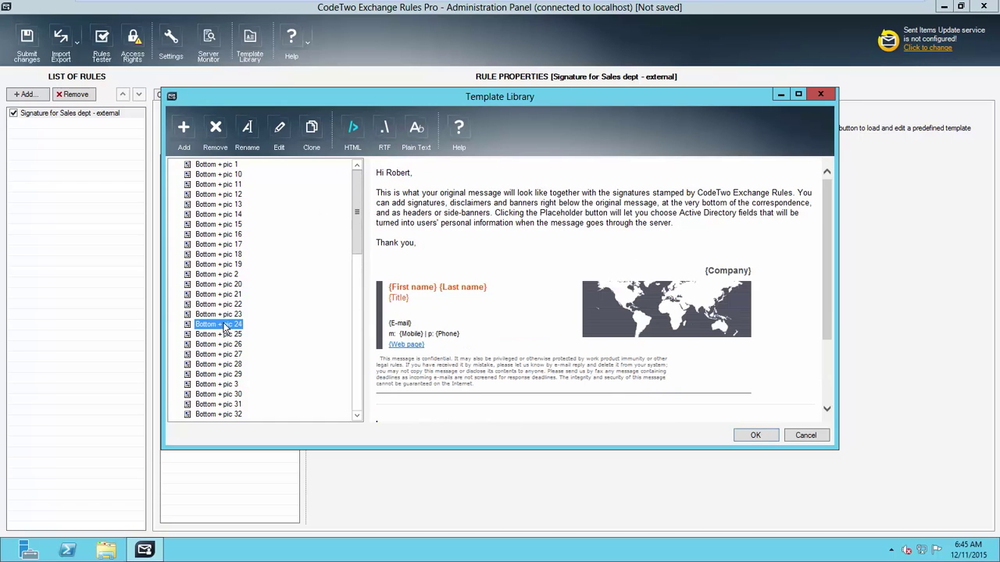
scroll(224, 327, "down", 13)
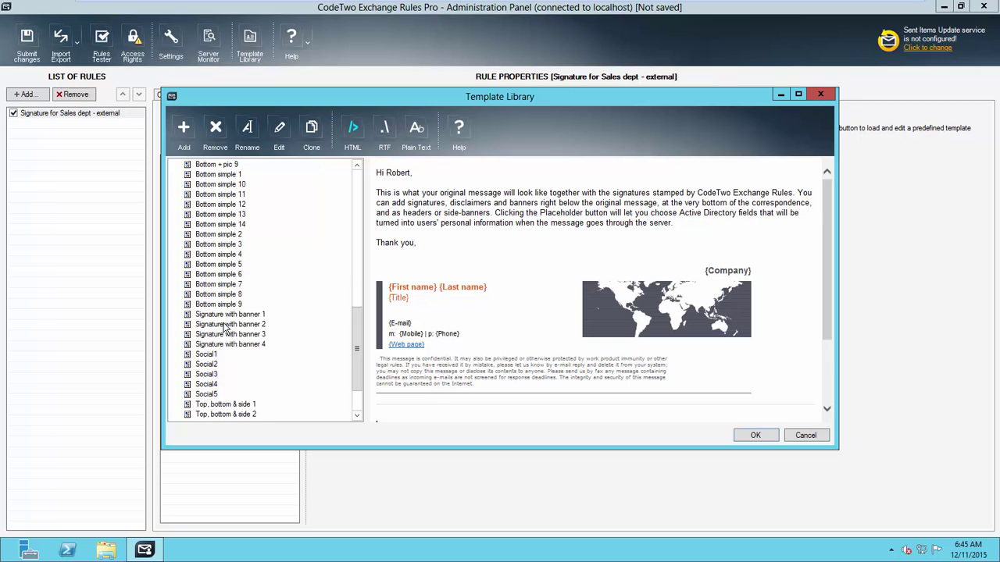
scroll(224, 326, "down", 1)
left_click(241, 286)
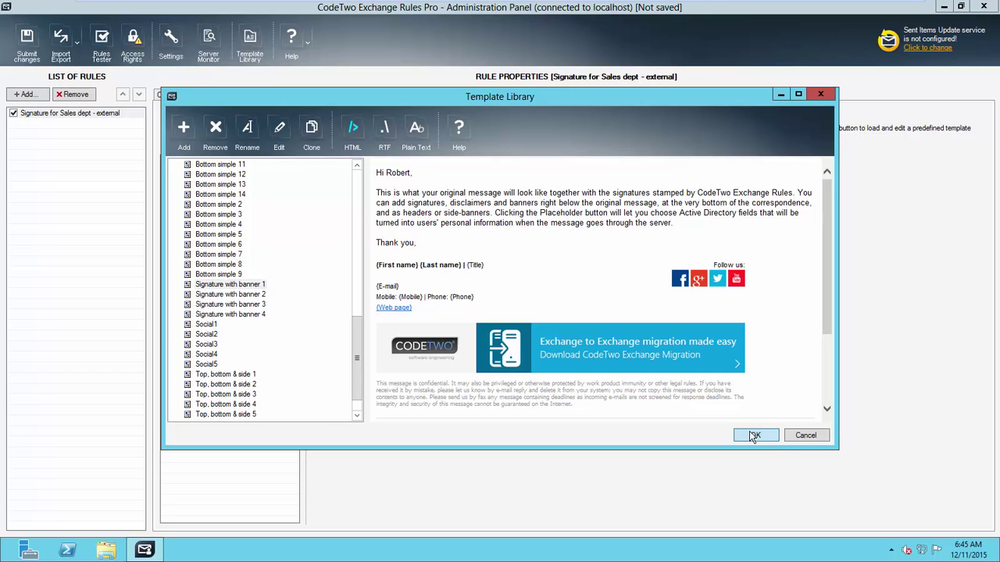
left_click(754, 437)
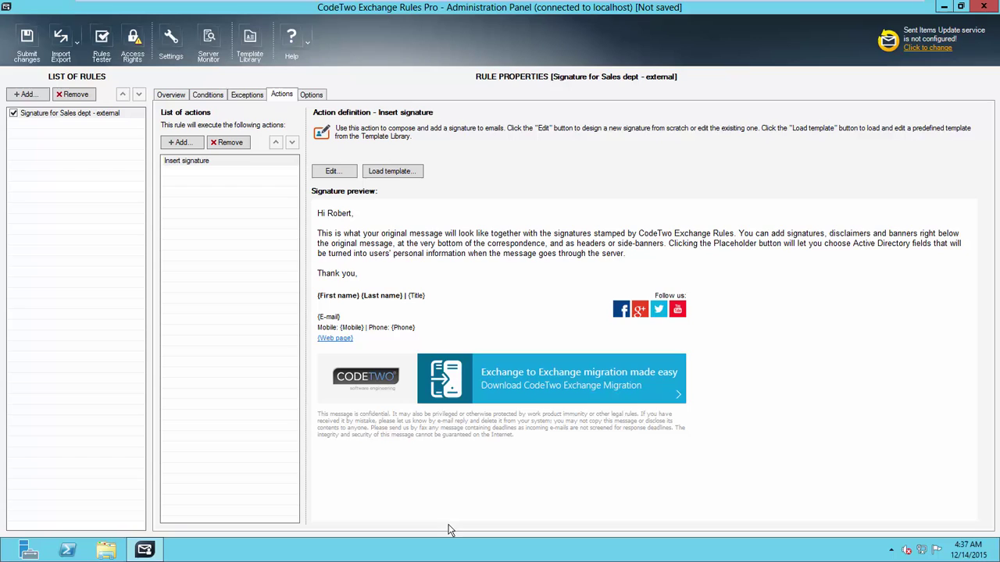
Step: Try and cancel the schedule settings, set the rule to run continuously, and submit changes
left_click(325, 96)
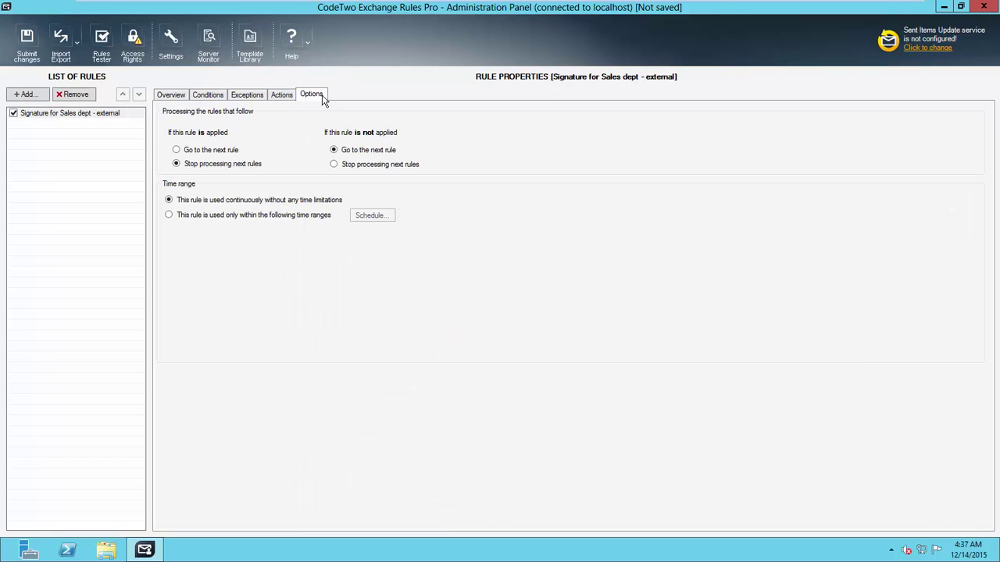
left_click(169, 217)
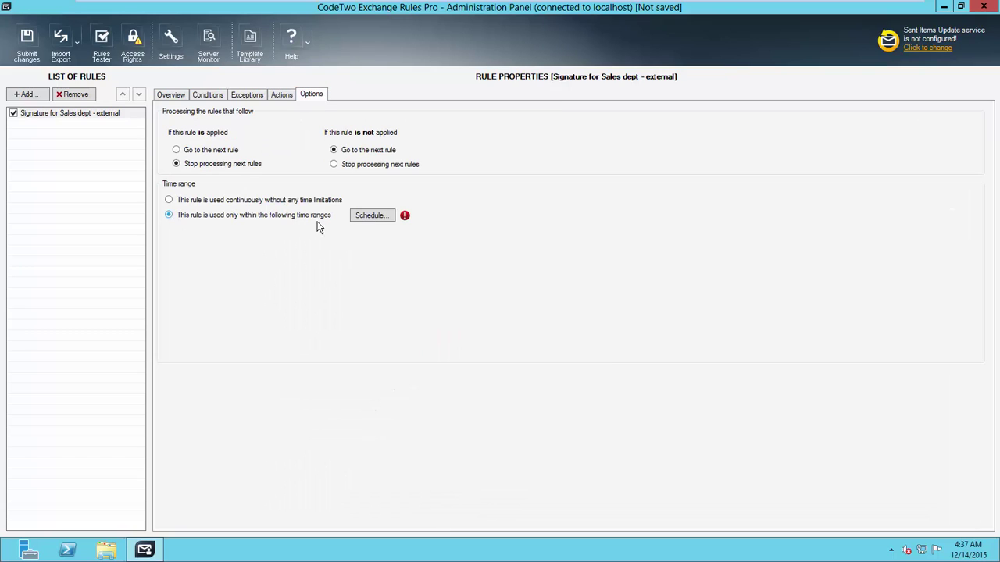
left_click(390, 219)
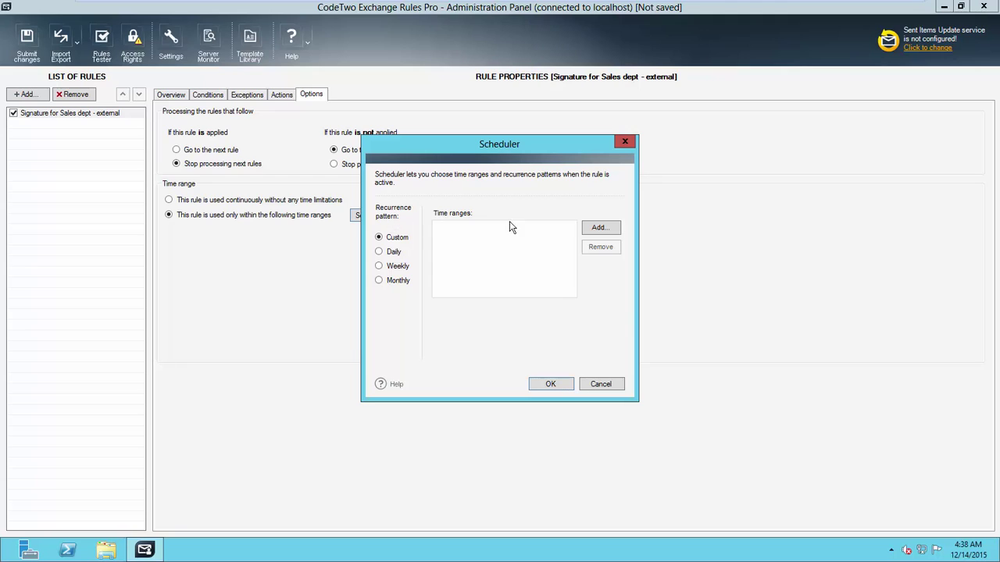
left_click(594, 232)
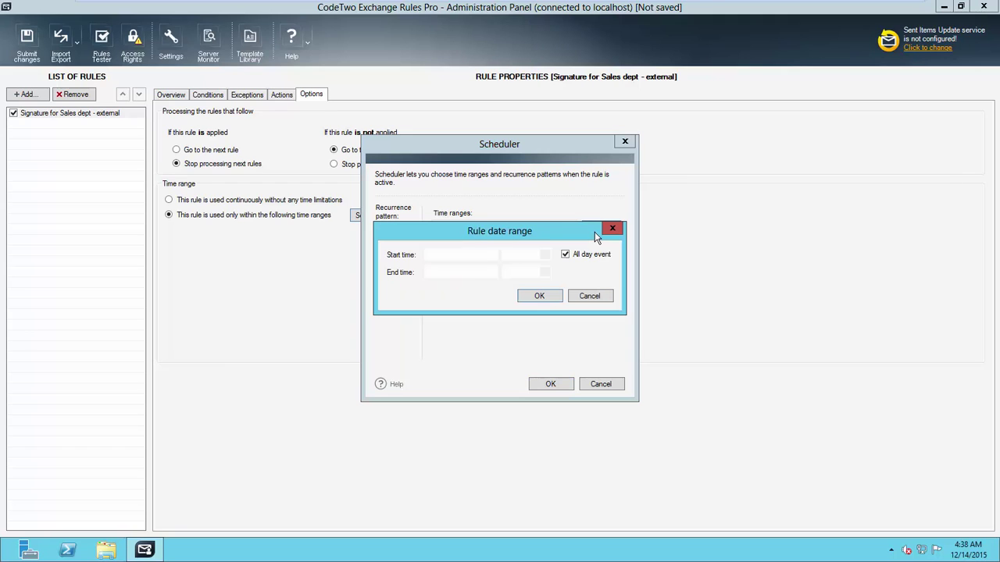
left_click(587, 297)
left_click(380, 252)
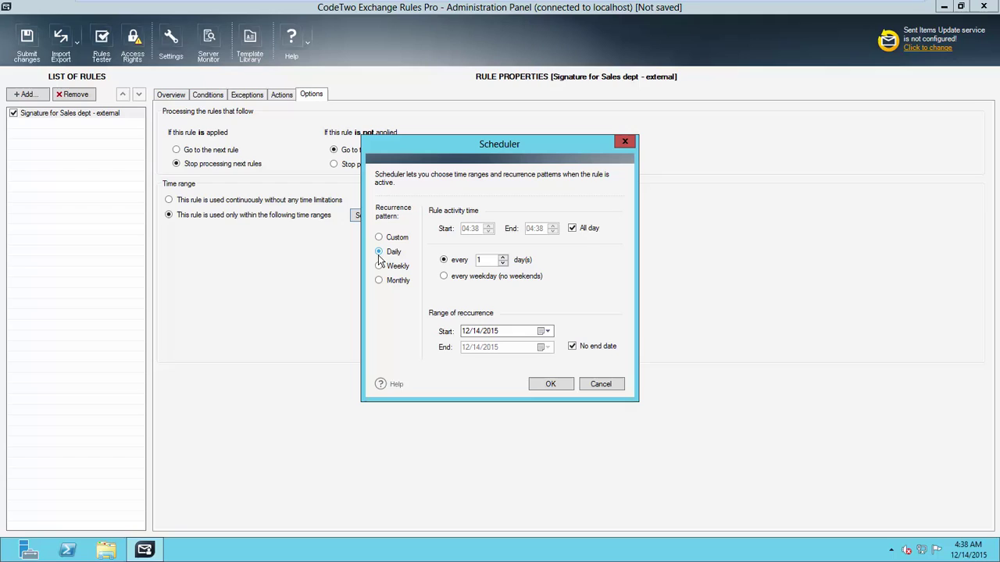
left_click(380, 267)
left_click(378, 280)
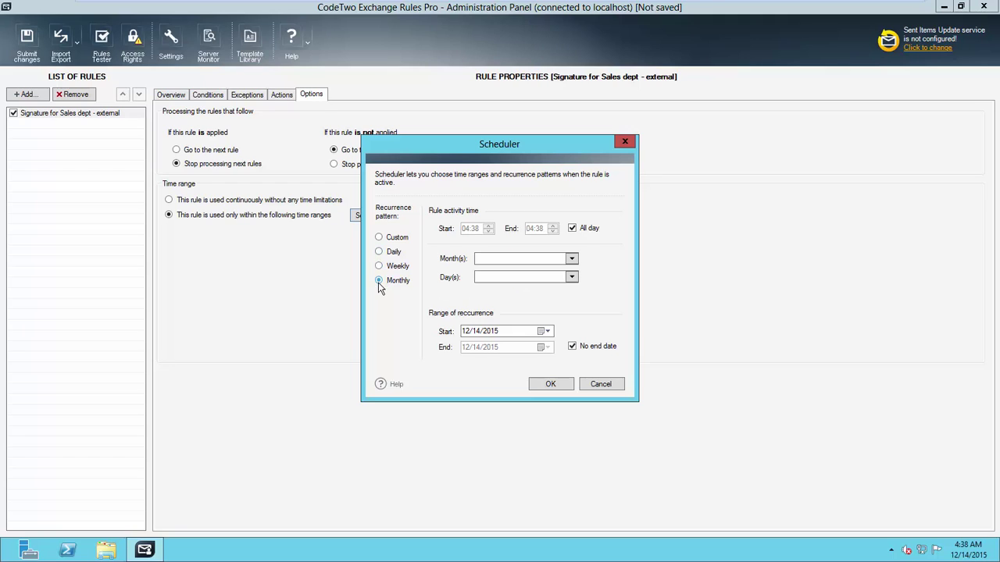
left_click(600, 384)
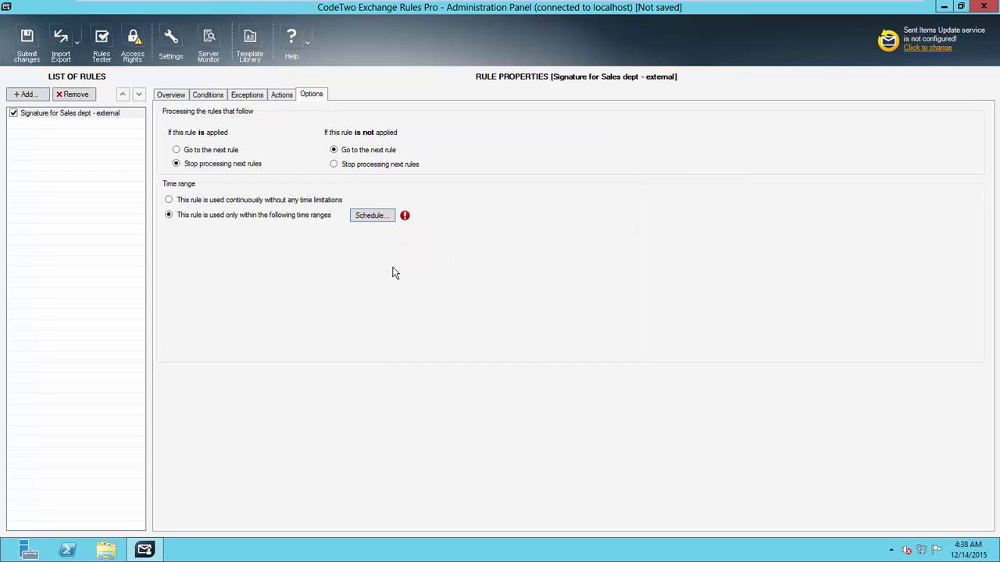
left_click(168, 200)
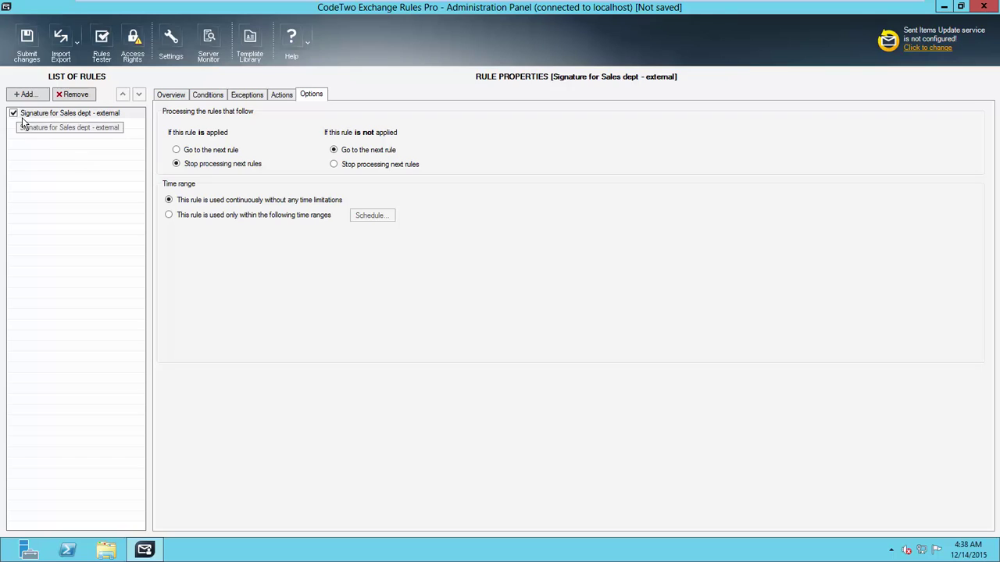
left_click(27, 36)
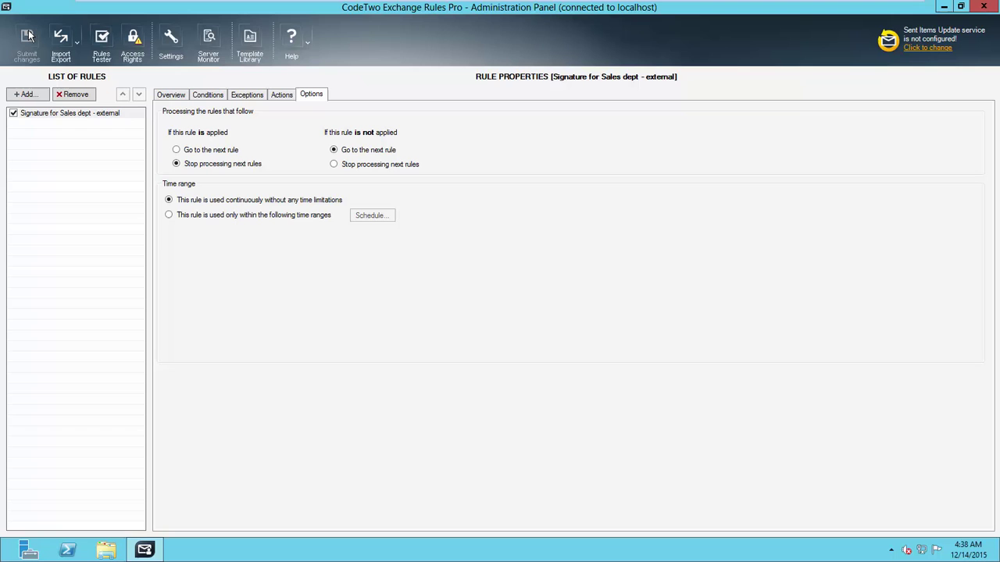